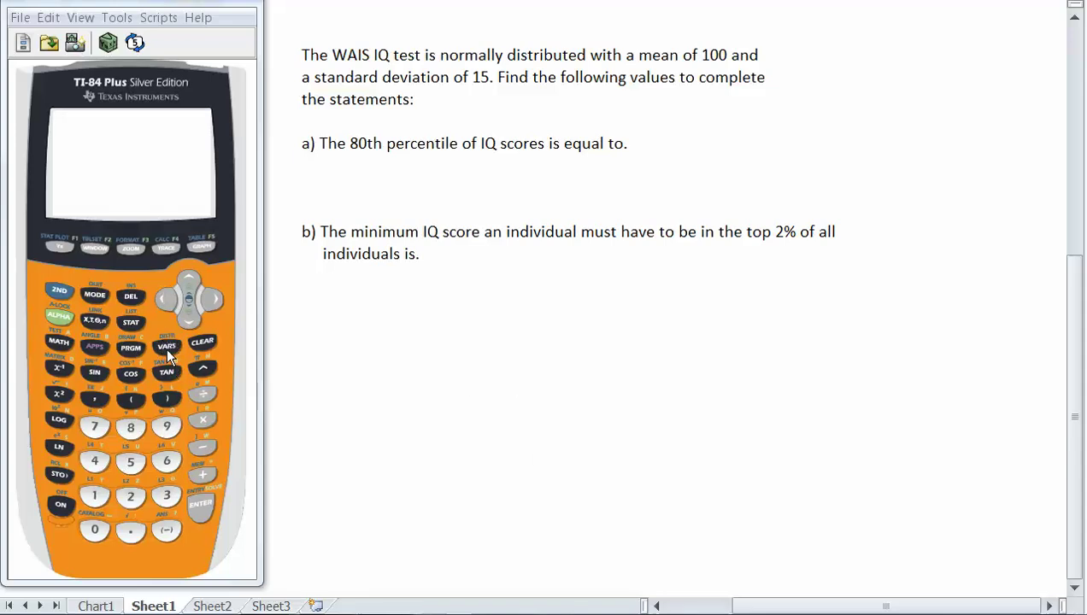
# Step: Open the DISTR menu with 2ND, VARS and choose 3:invNorm( to show its input screen
pyautogui.click(53, 292)
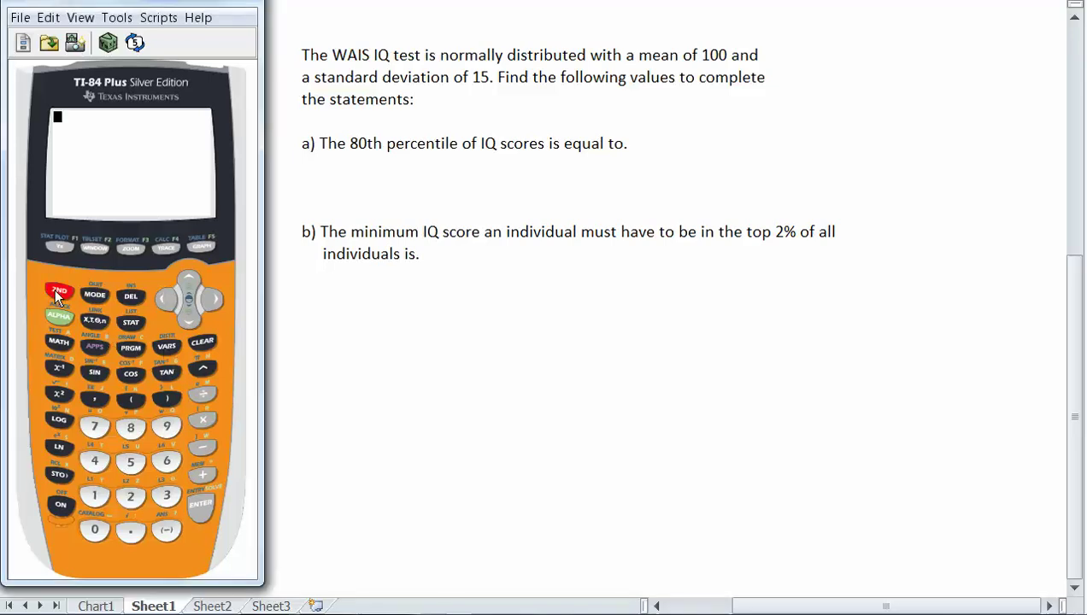
pyautogui.click(162, 344)
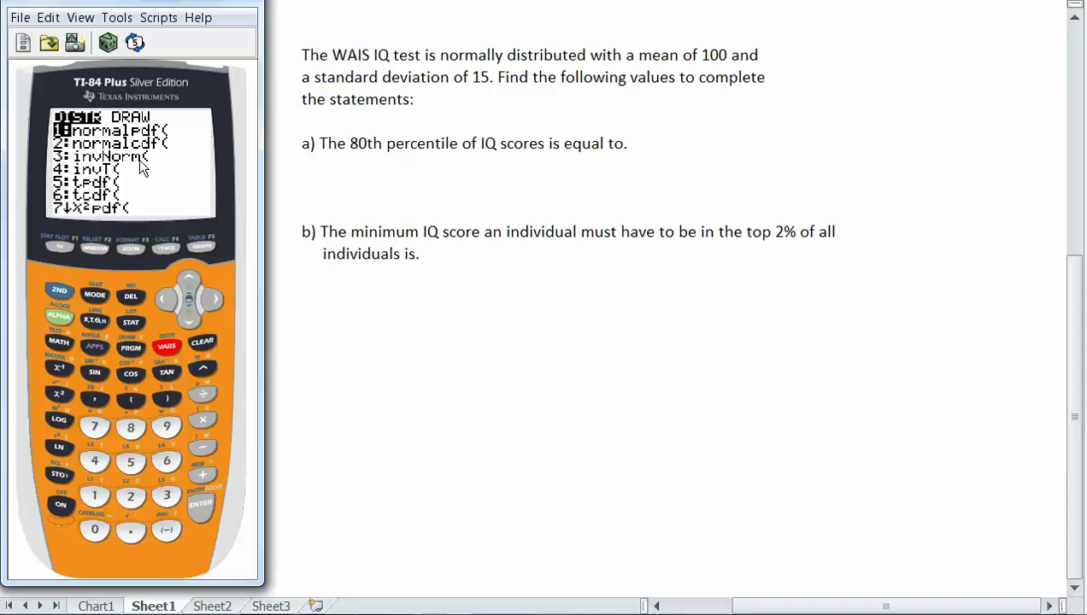
pyautogui.click(189, 326)
pyautogui.click(189, 326)
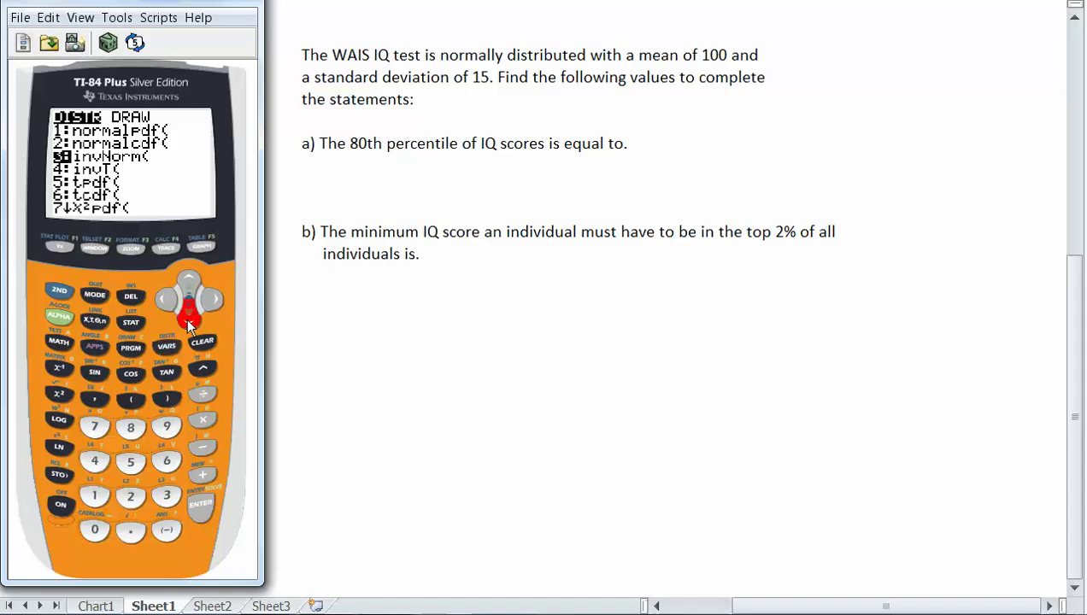
pyautogui.click(168, 496)
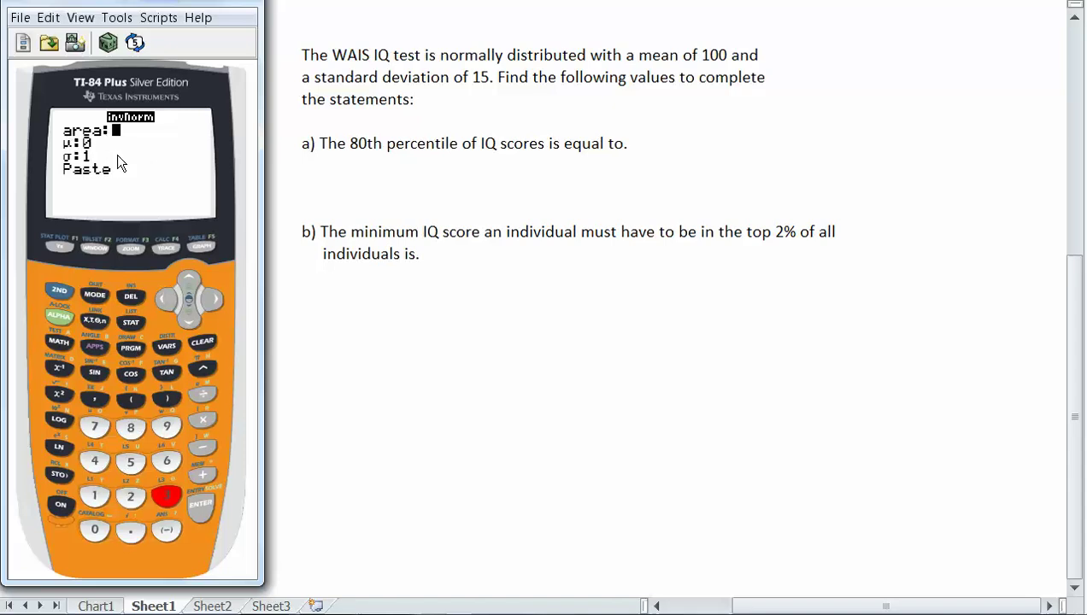
# Step: Enter area .8, μ 100 and σ 15 in the invNorm wizard, then move down to Paste
pyautogui.click(128, 529)
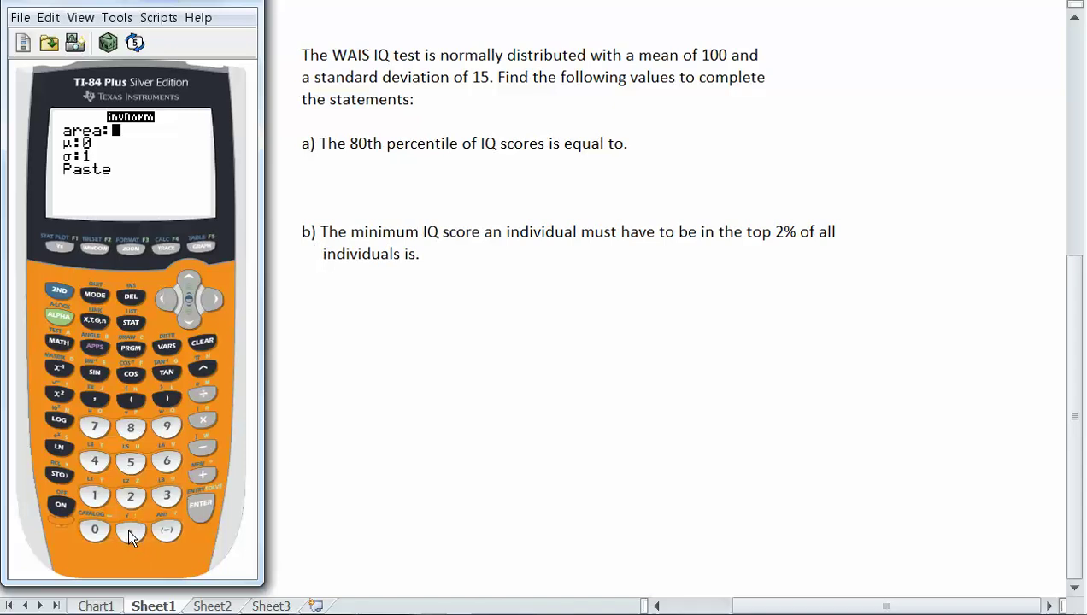
pyautogui.click(131, 427)
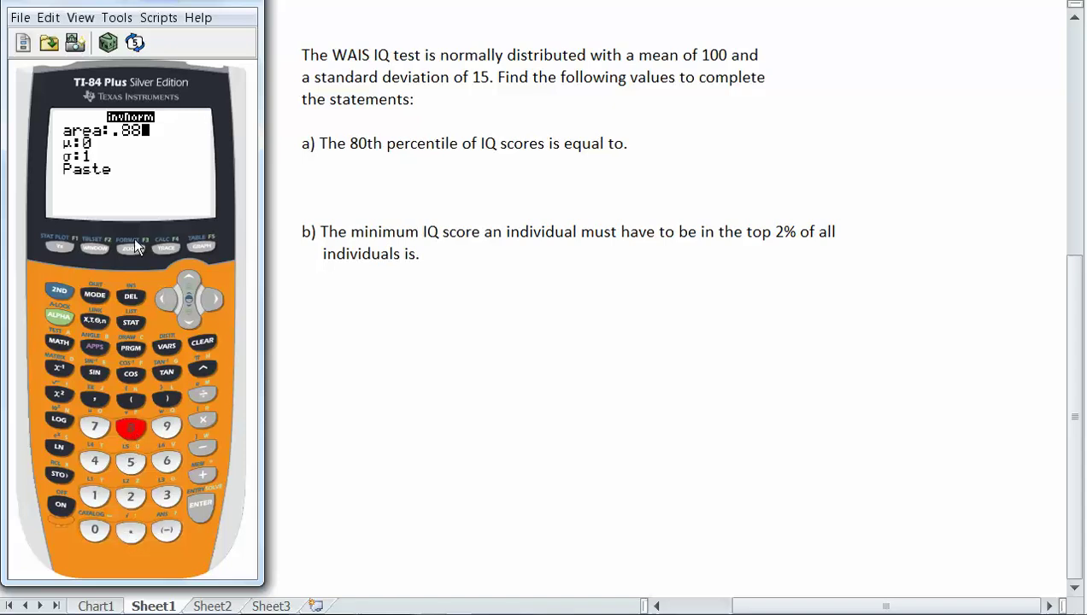
pyautogui.click(135, 297)
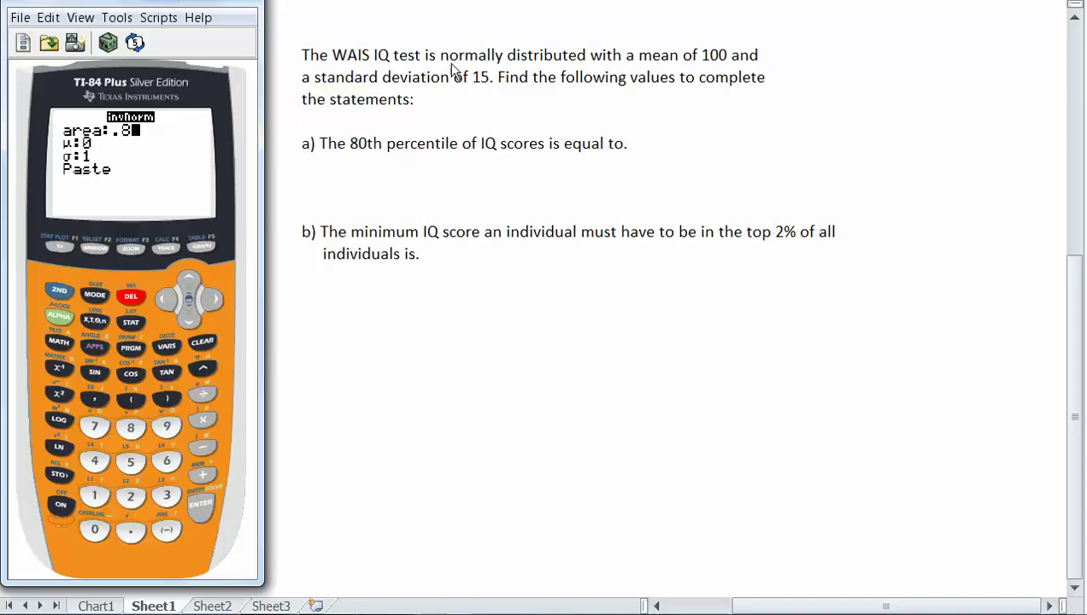
pyautogui.click(189, 320)
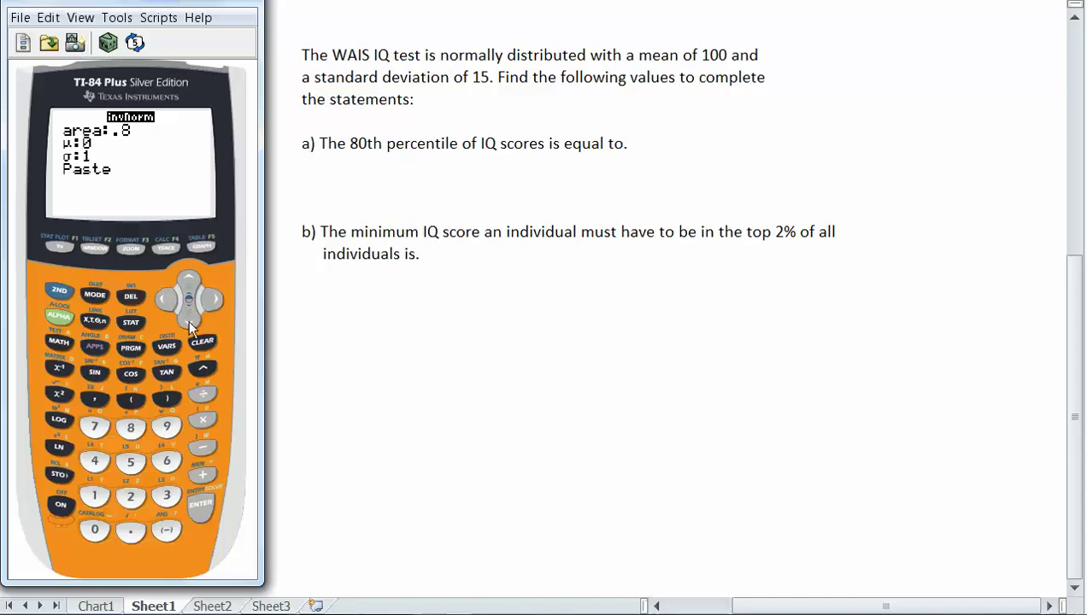
pyautogui.write('1')
pyautogui.write('00')
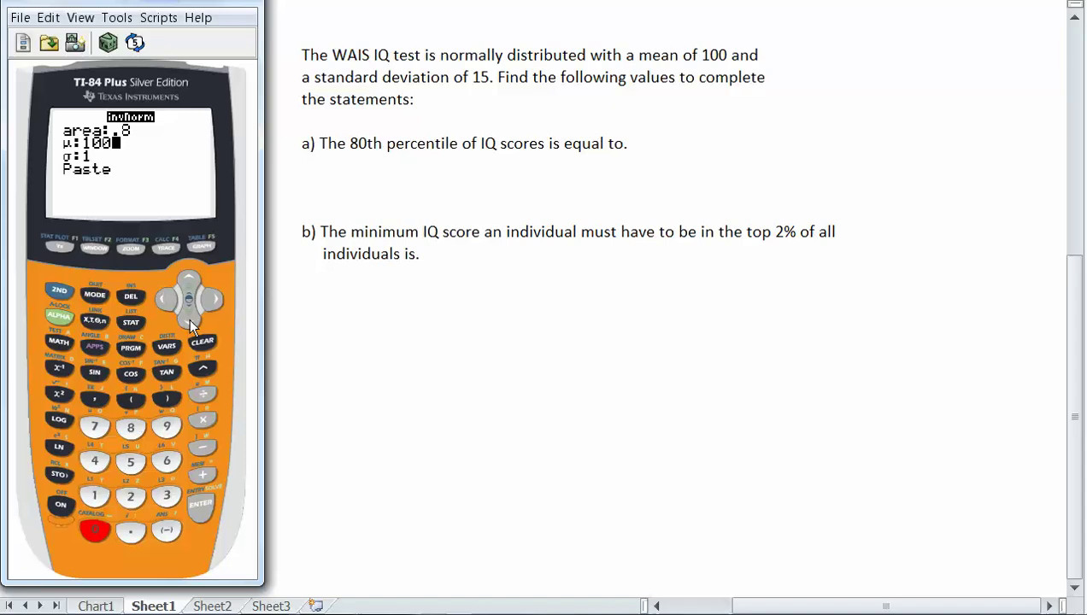
pyautogui.press('Down')
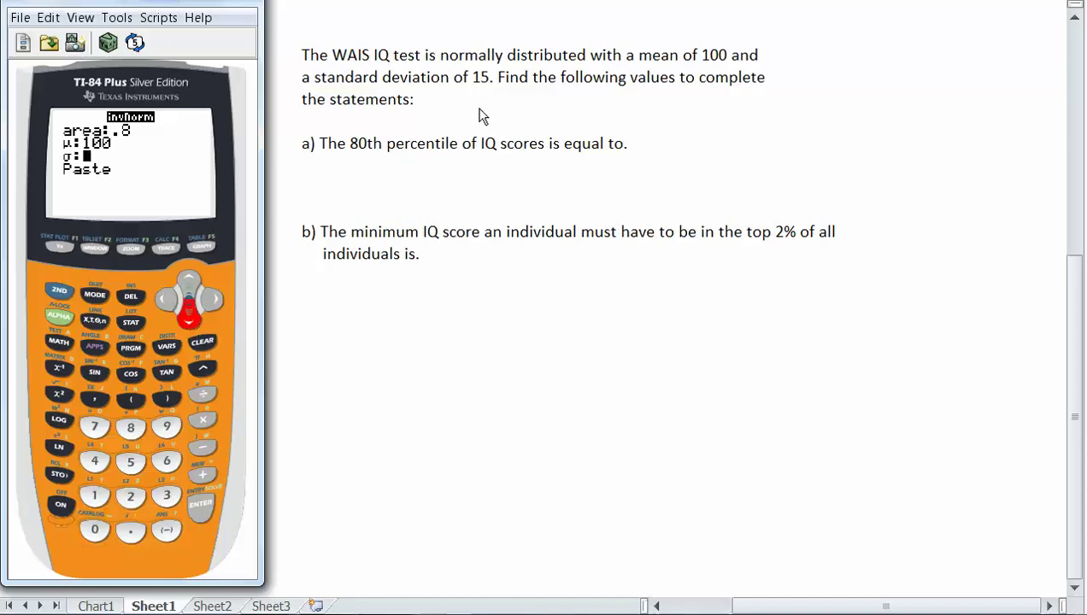
pyautogui.write('15')
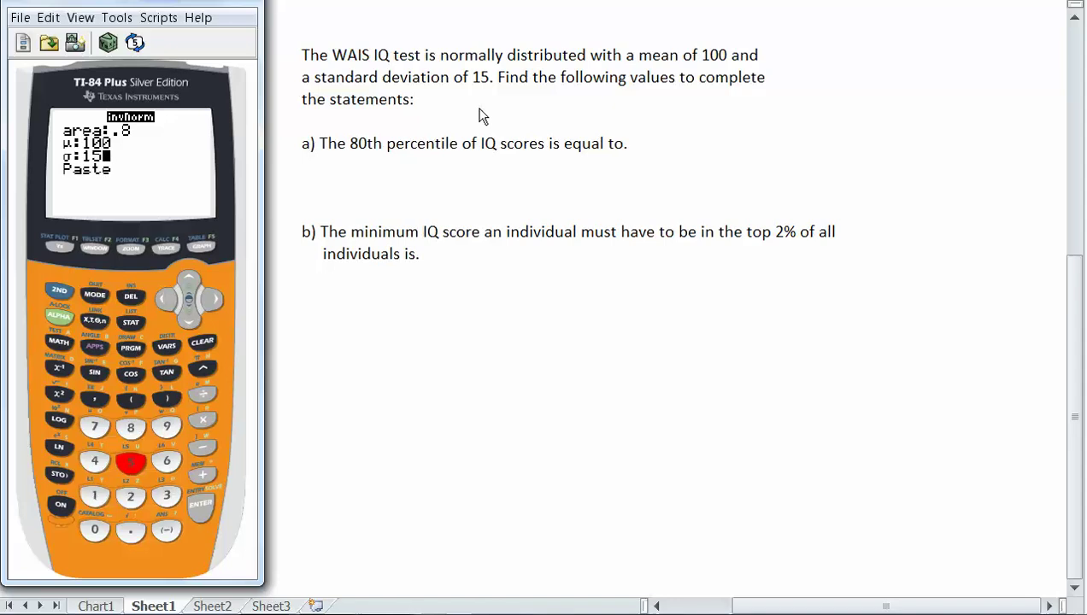
pyautogui.press('Down')
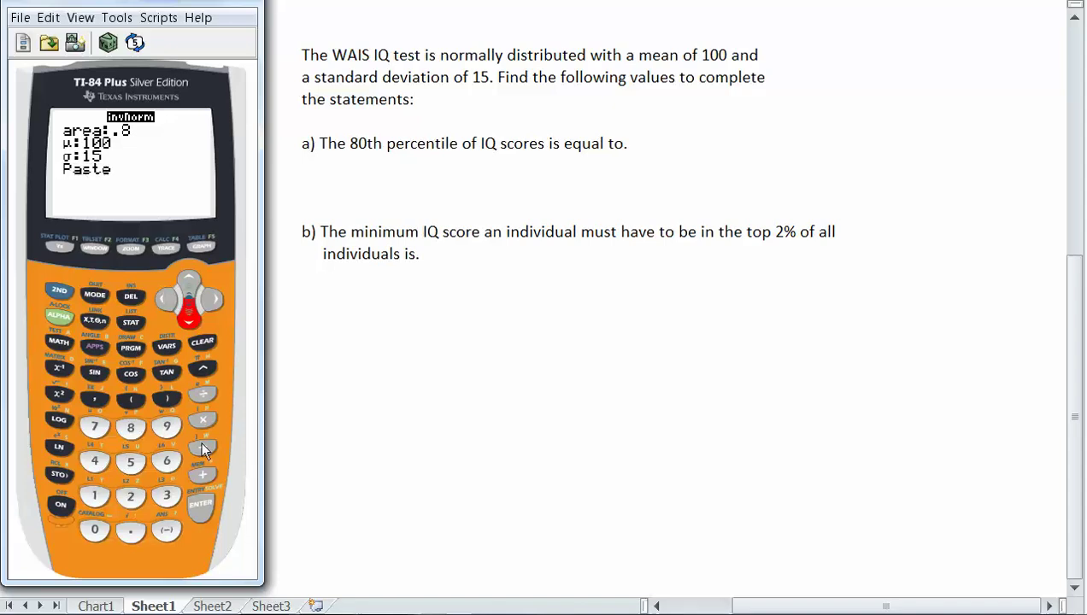
# Step: Evaluate invNorm(.8,100,15) to get 112.6243185, and set the calculator window to Always in front
pyautogui.click(196, 505)
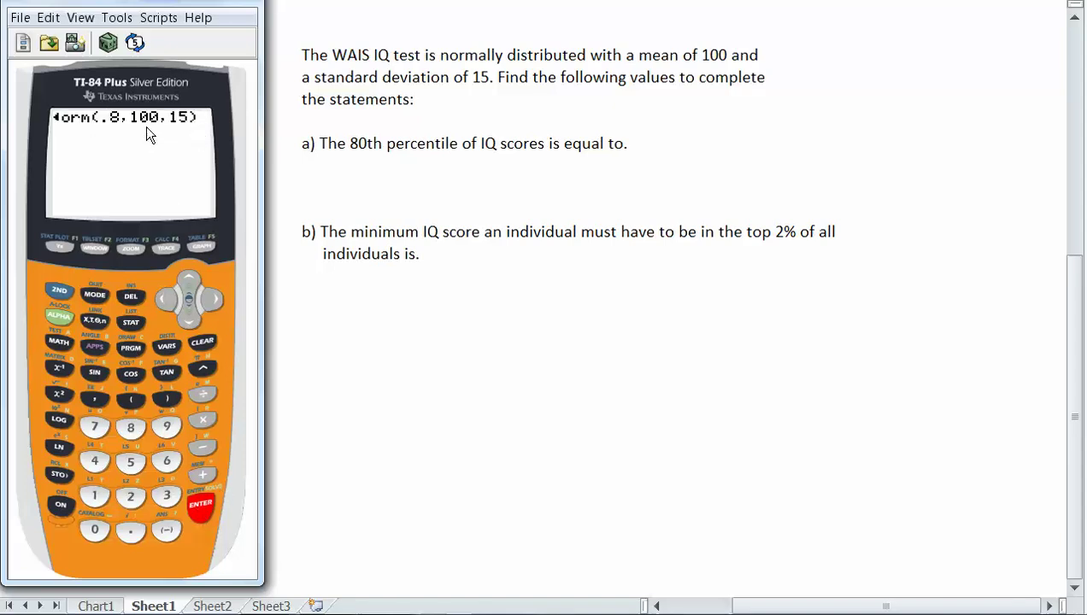
pyautogui.click(204, 508)
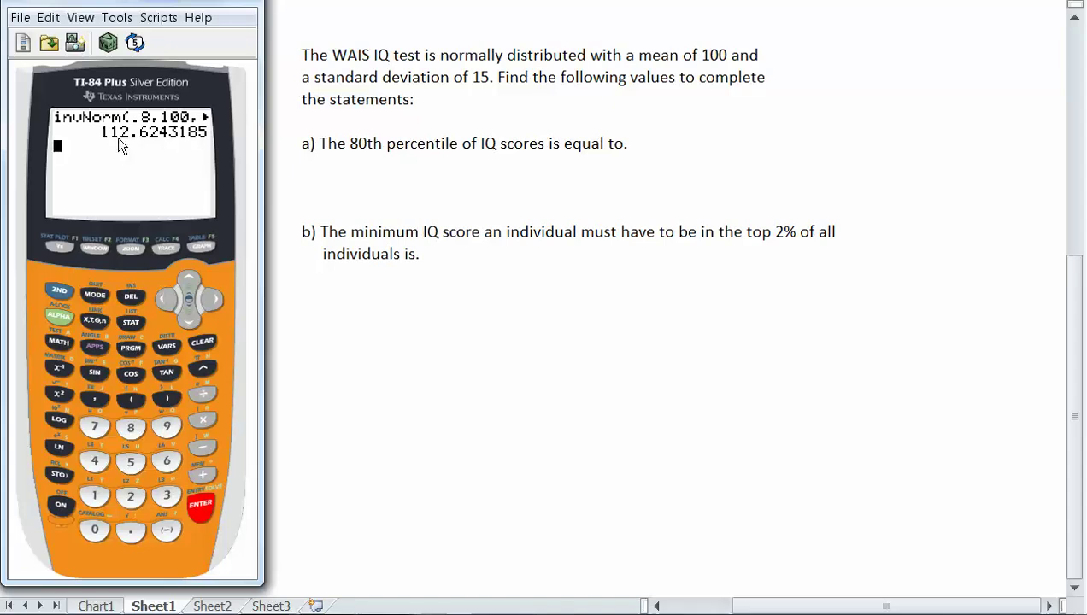
pyautogui.click(625, 140)
pyautogui.click(346, 597)
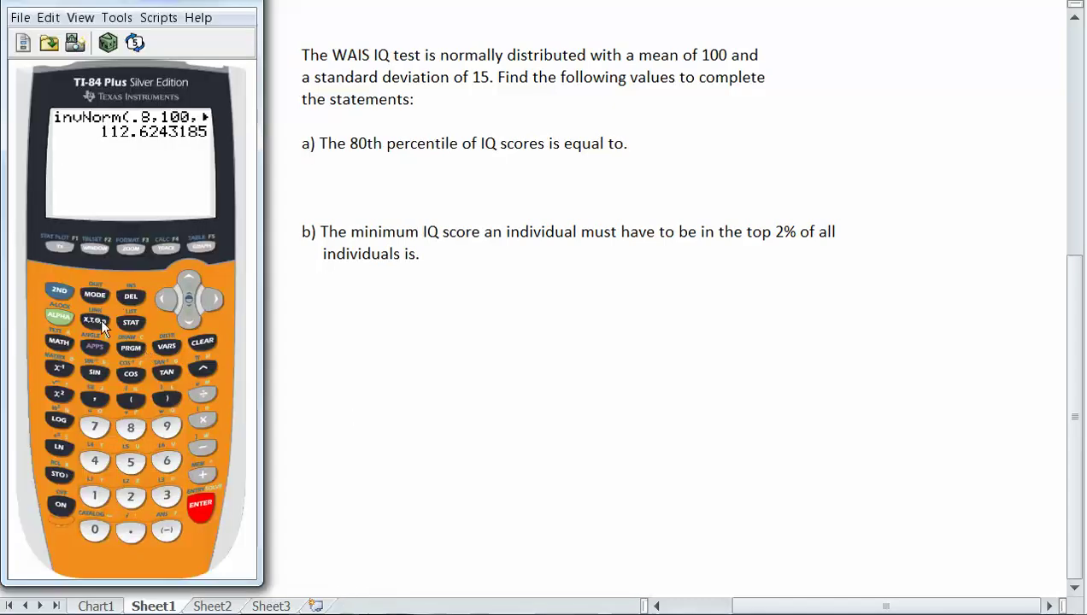
pyautogui.click(80, 24)
# Step: Keep the calculator on top and end Excel statement a) with "equal to 113."
pyautogui.click(99, 162)
pyautogui.moveTo(297, 132); pyautogui.dragTo(374, 155)
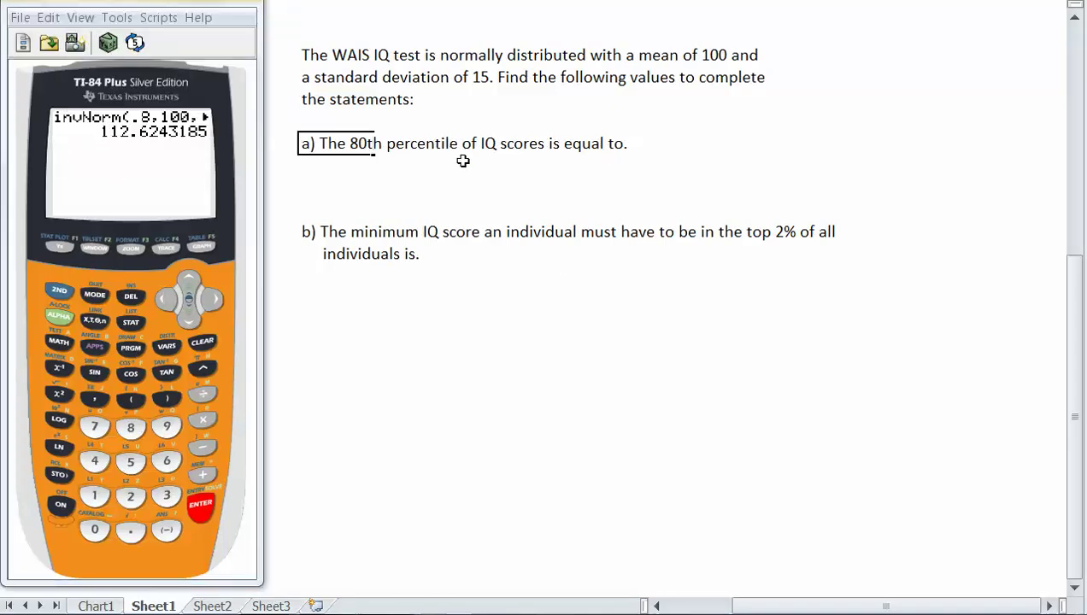
pyautogui.press('BackSpace')
pyautogui.write('. 1')
pyautogui.write('13')
pyautogui.press('Left')
pyautogui.press('Left')
pyautogui.press('Left')
pyautogui.press('Left')
pyautogui.press('BackSpace')
pyautogui.press('Right')
pyautogui.press('Right')
pyautogui.press('Right')
pyautogui.press('Right')
pyautogui.write('.')
# Step: Clear the home screen and reopen invNorm, which still holds .8, 100 and 15
pyautogui.click(205, 343)
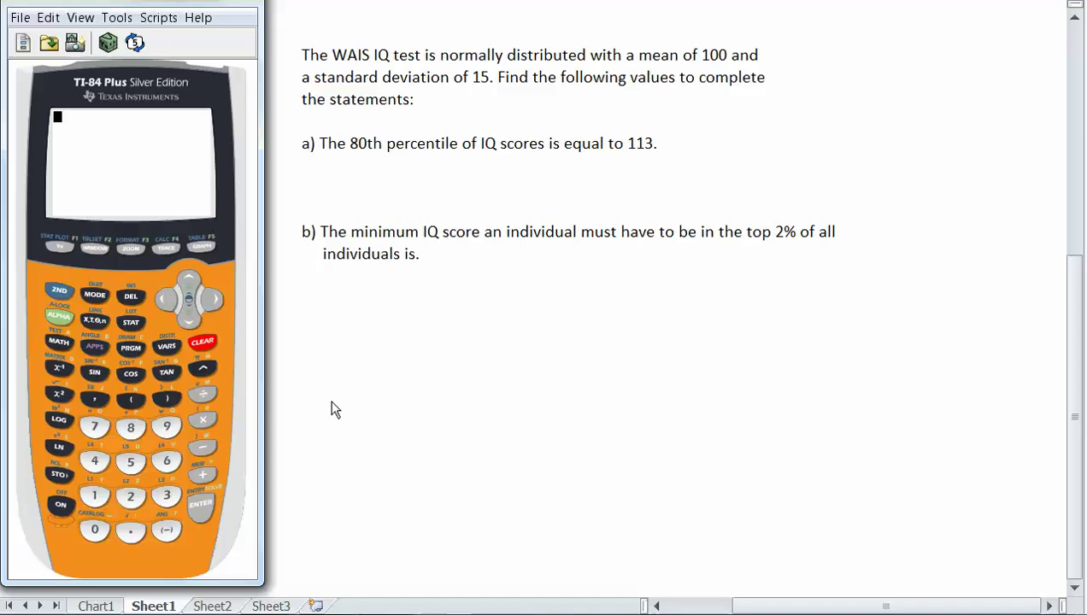
pyautogui.click(56, 290)
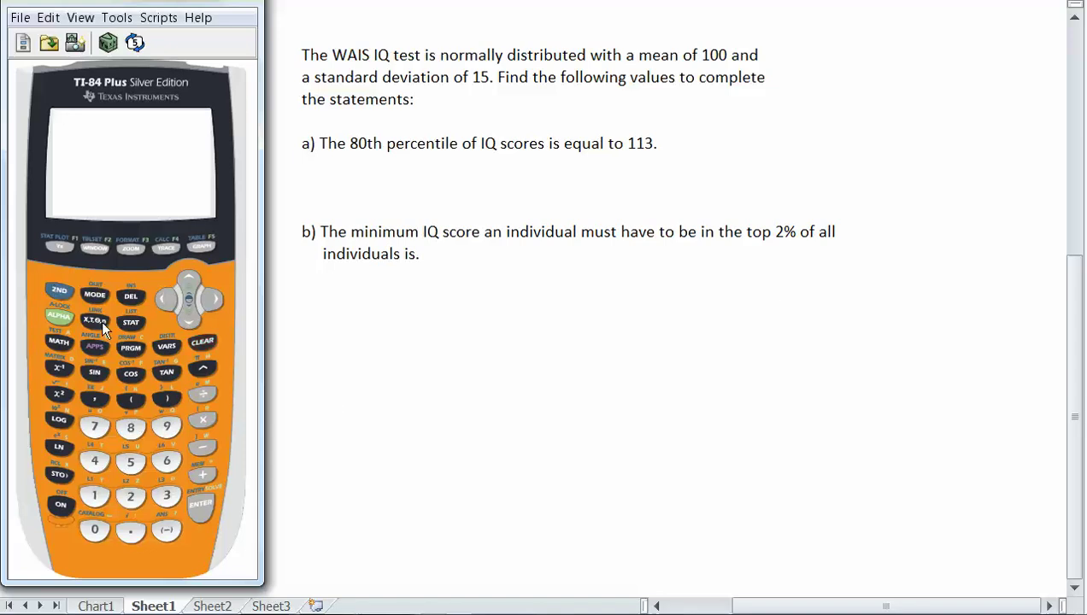
pyautogui.click(167, 349)
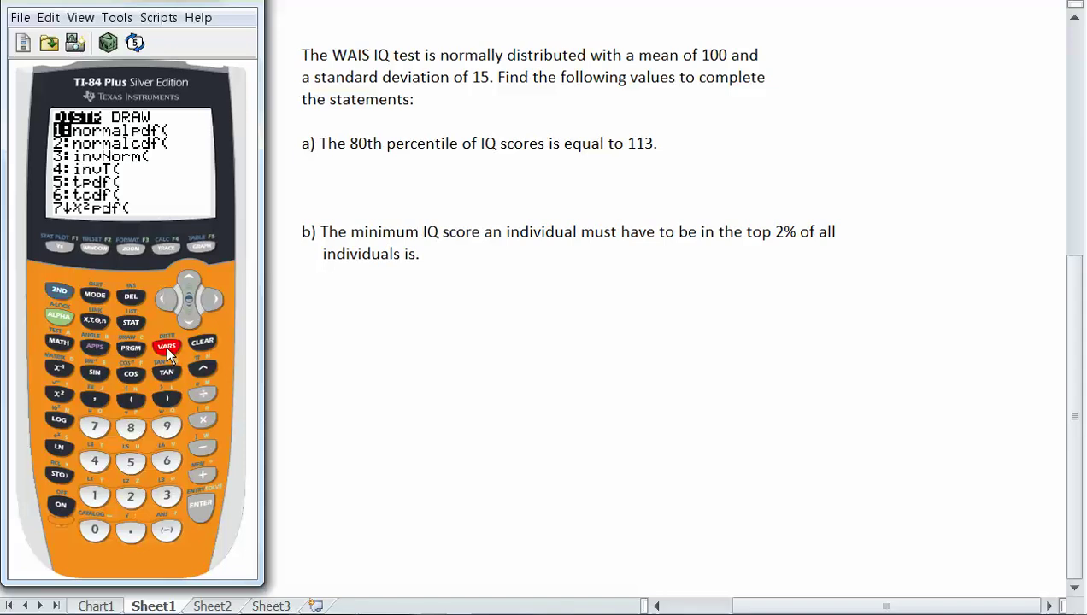
pyautogui.click(167, 497)
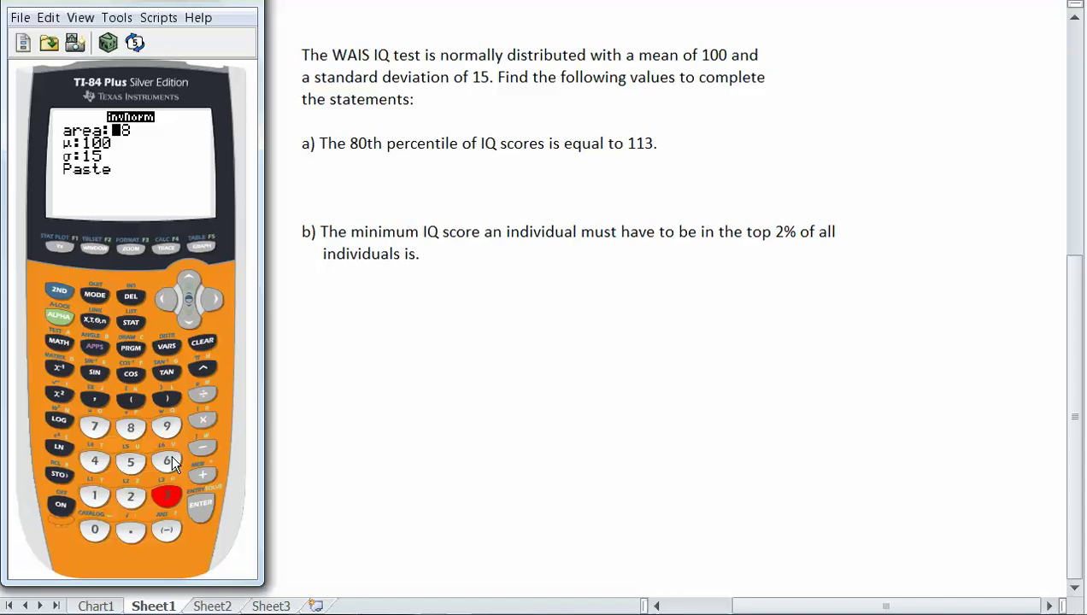
# Step: Change the area to .98 and evaluate invNorm(.98,100,15), giving 130.8062337
pyautogui.click(129, 530)
pyautogui.click(161, 420)
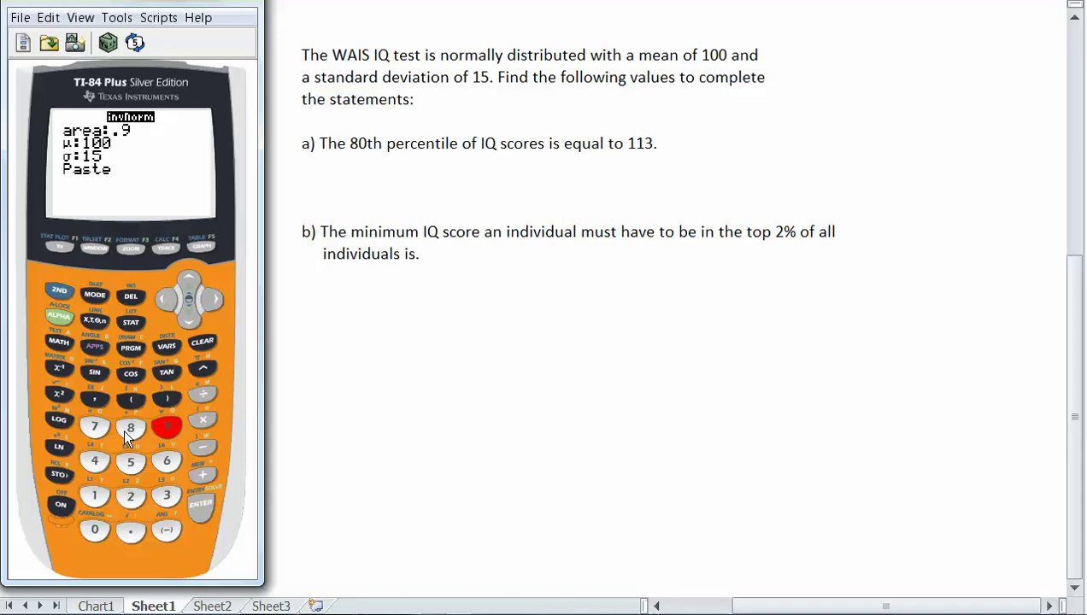
pyautogui.click(126, 428)
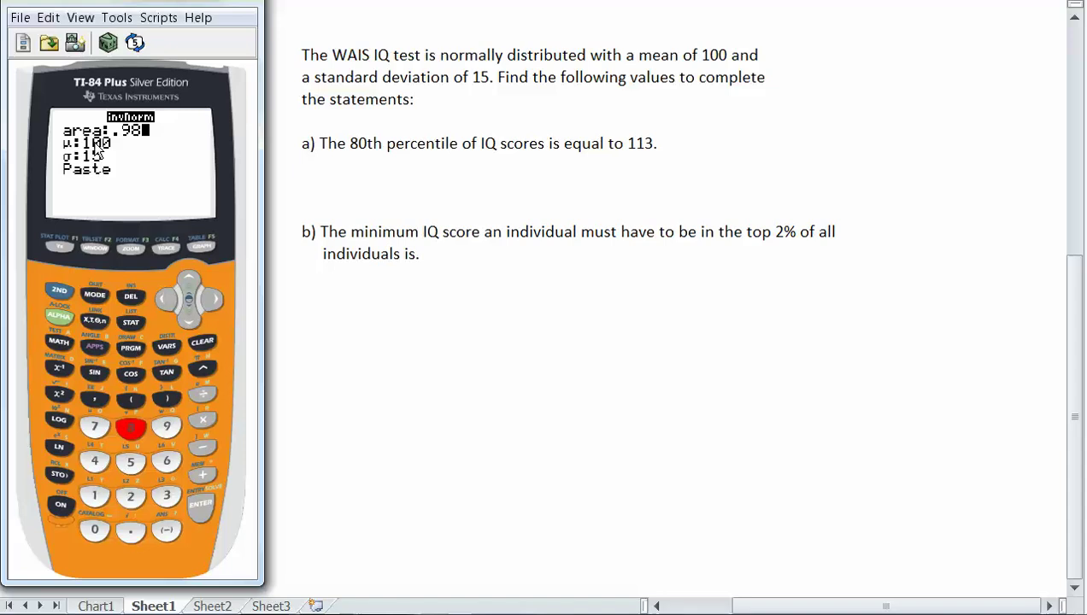
pyautogui.click(187, 318)
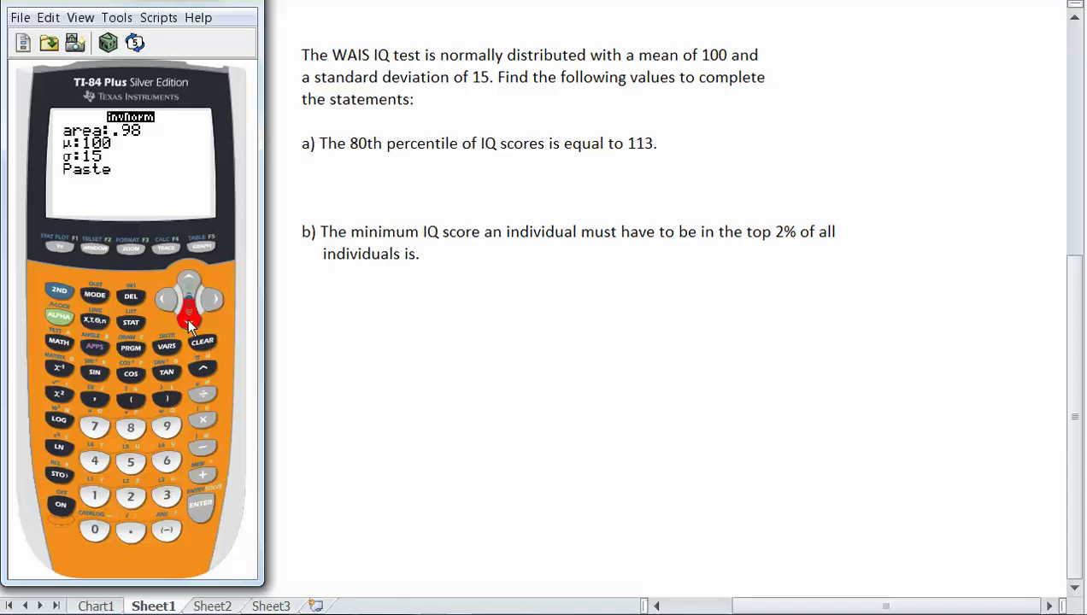
pyautogui.click(187, 318)
pyautogui.click(189, 323)
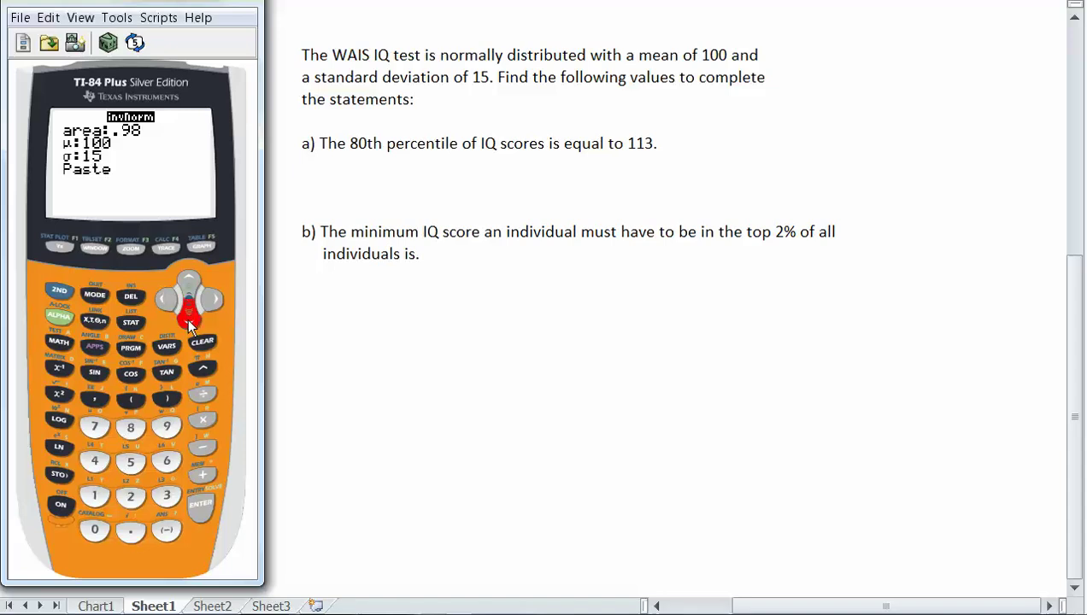
pyautogui.click(203, 507)
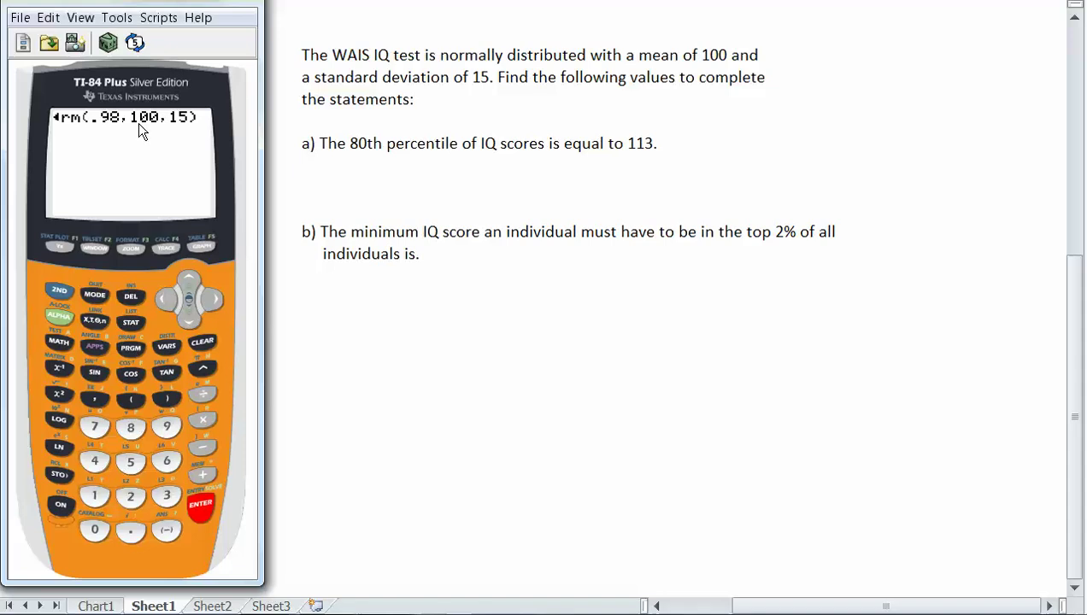
pyautogui.click(219, 494)
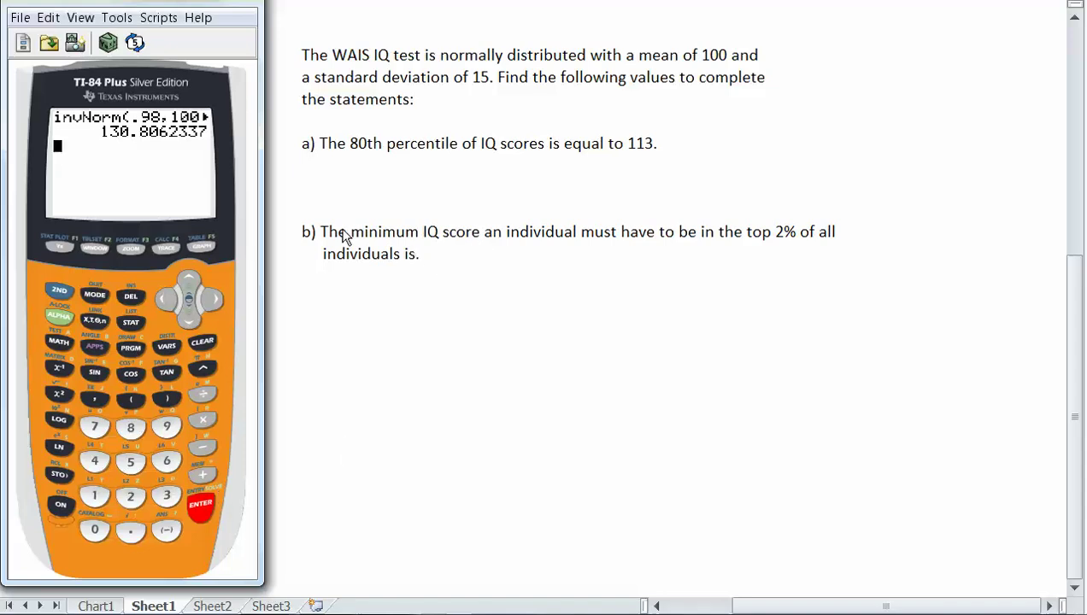
# Step: Insert 131 before the final period of the "individuals is." cell in statement b)
pyautogui.click(334, 272)
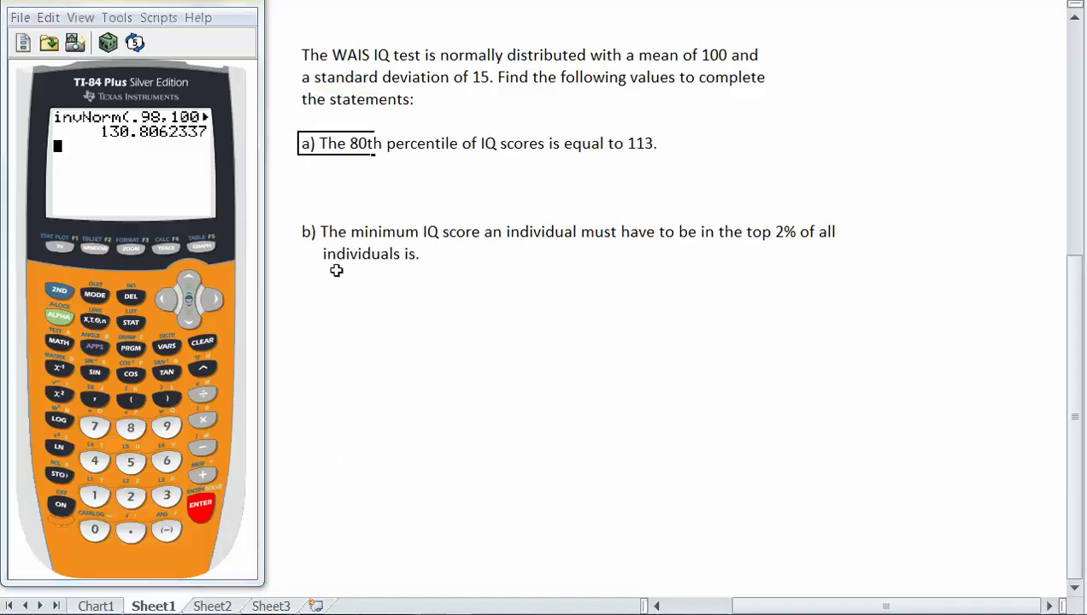
pyautogui.click(330, 259)
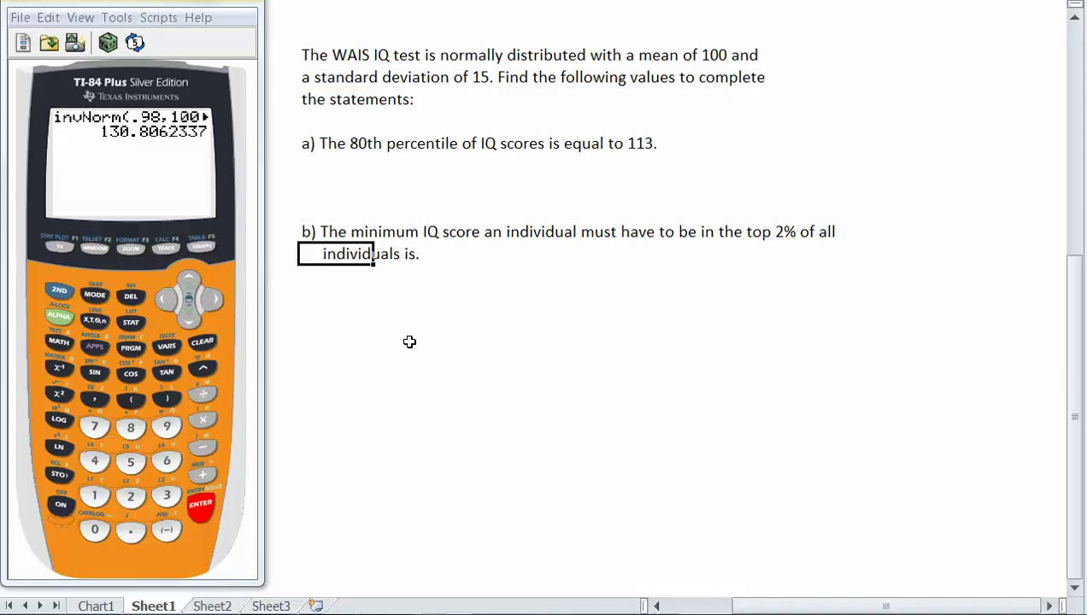
pyautogui.press('F2')
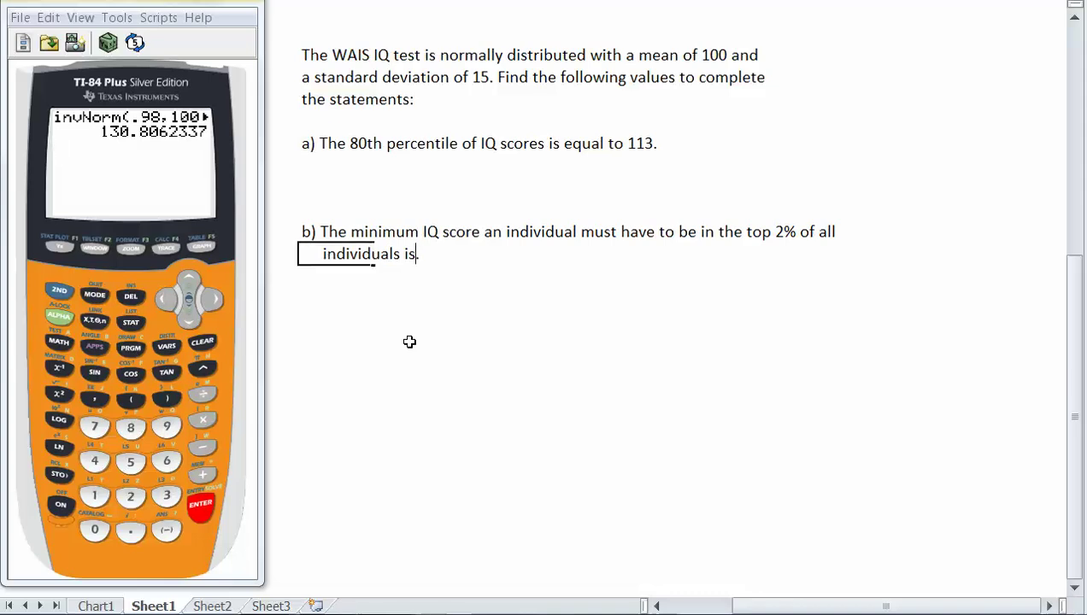
pyautogui.press('Left')
pyautogui.write('131')
pyautogui.click(258, 282)
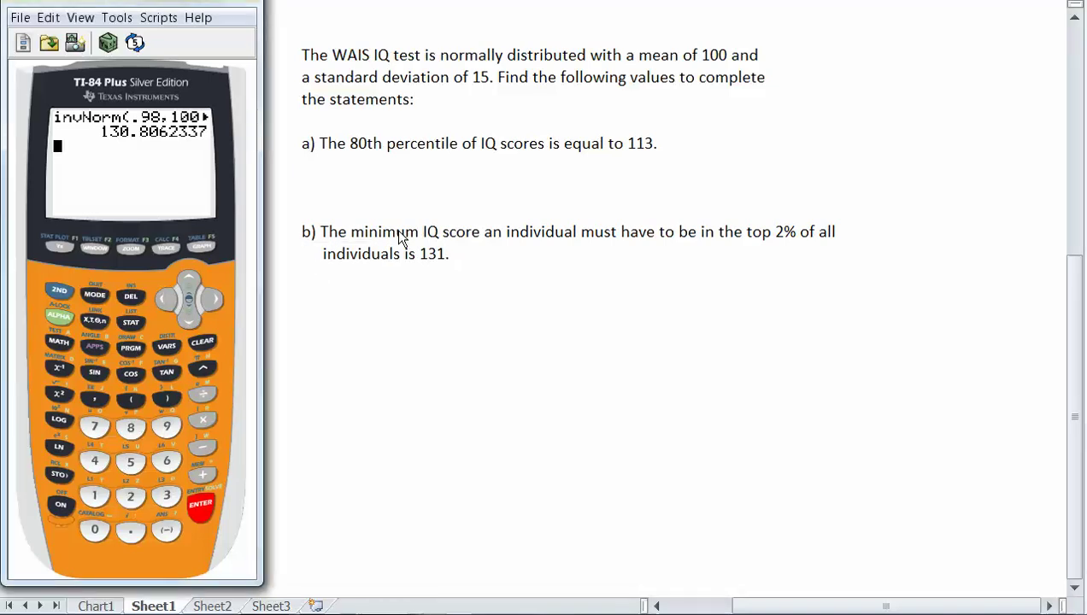